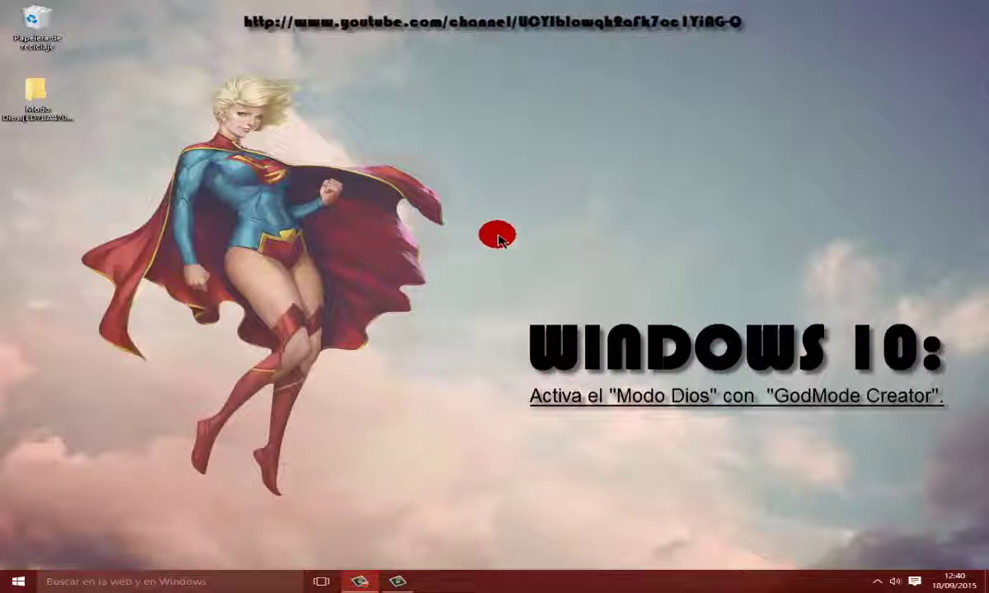
- View the Windows Club freeware list on Escritorio 2 and the Modo Dios folder on Escritorio 1
click(321, 581)
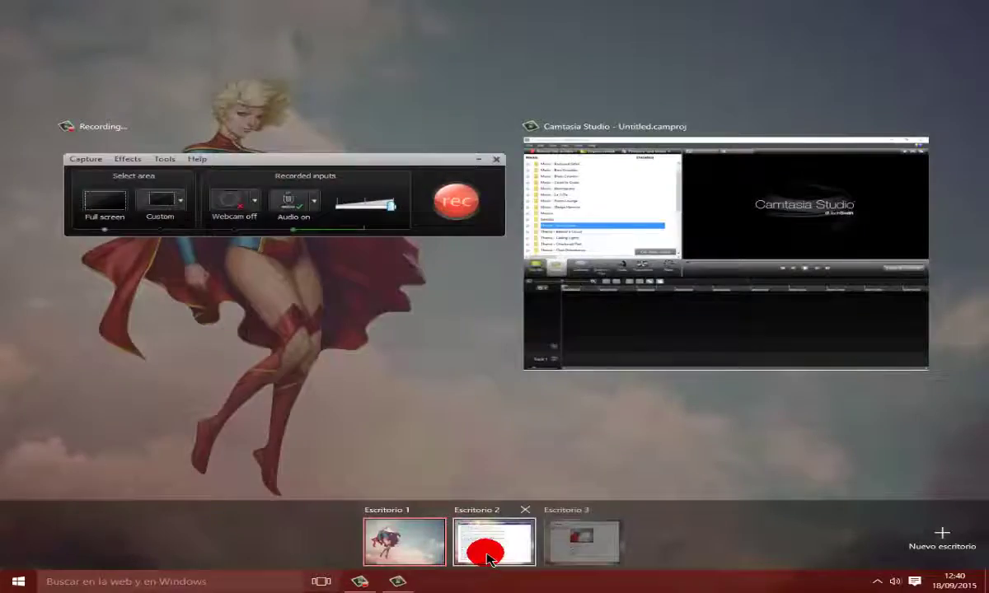
click(485, 549)
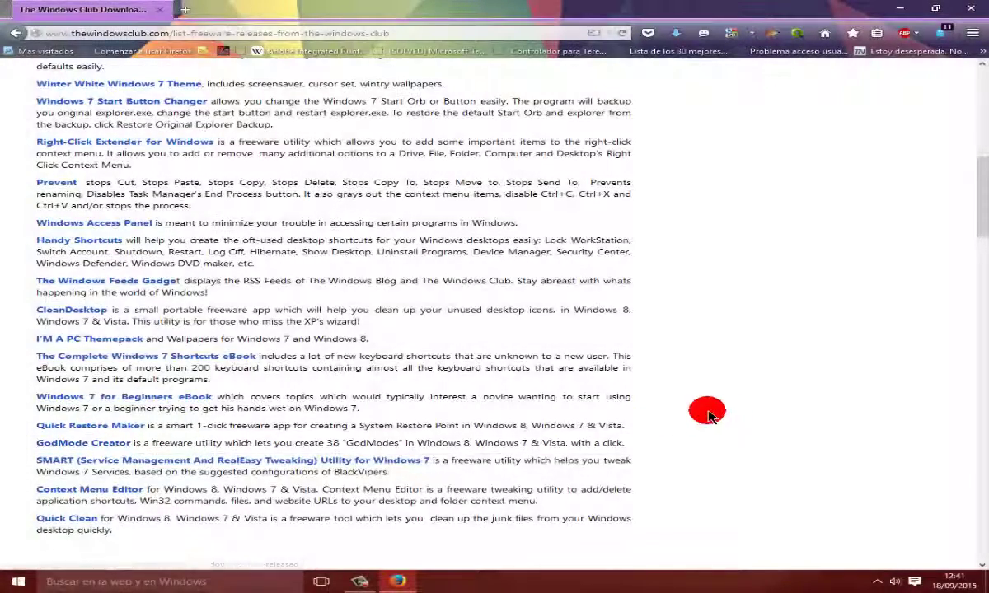
click(321, 583)
click(415, 548)
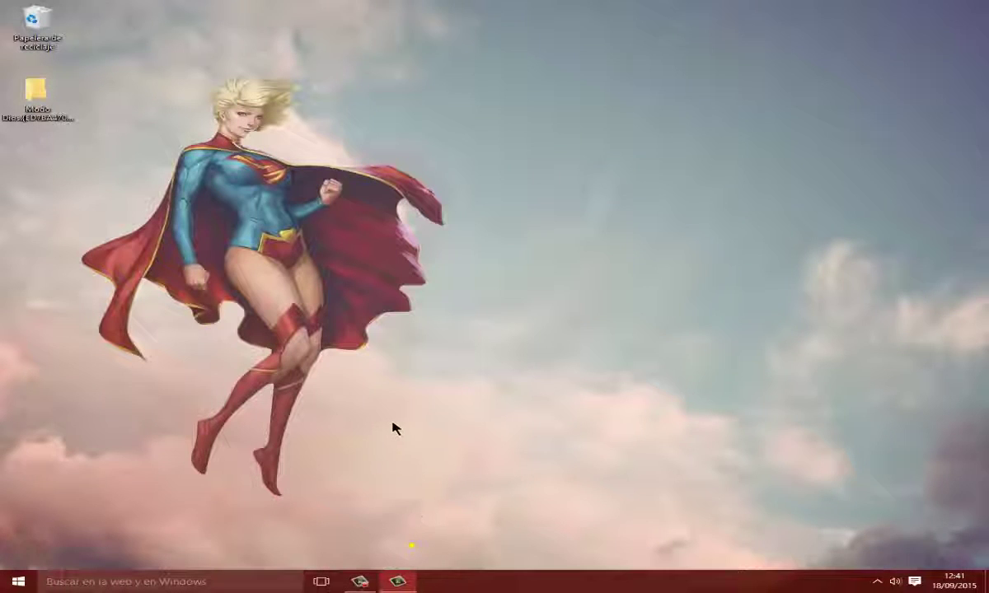
click(368, 414)
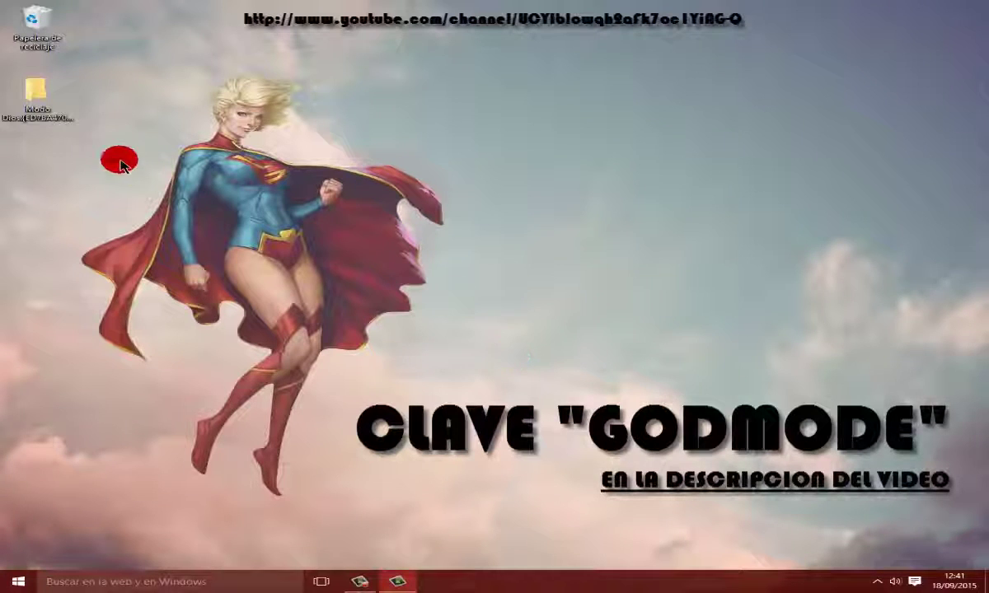
double_click(40, 102)
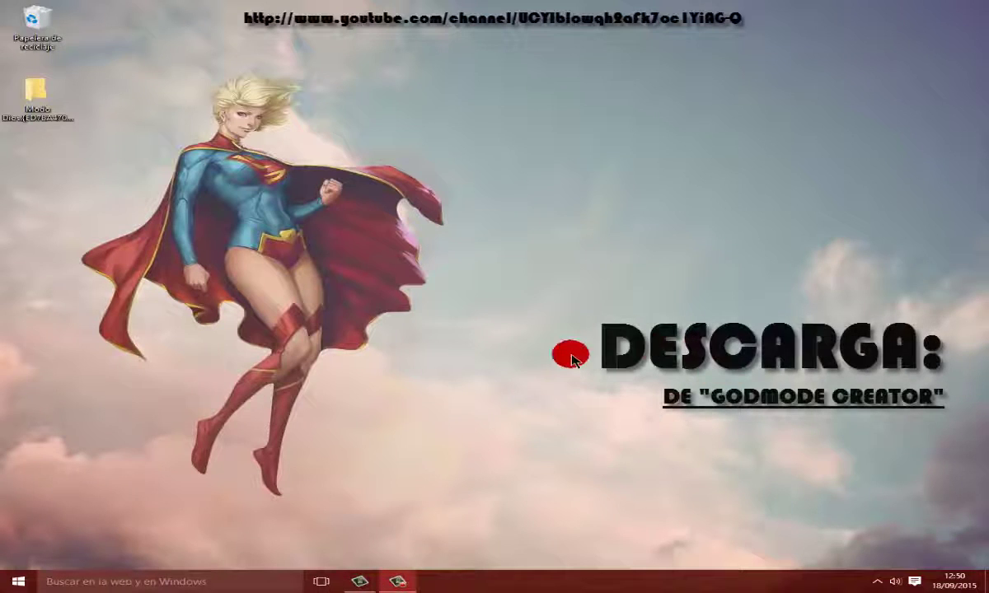
- Download GodMode Creator.zip from its Windows Club page on Escritorio 2, choosing to save the file
click(322, 581)
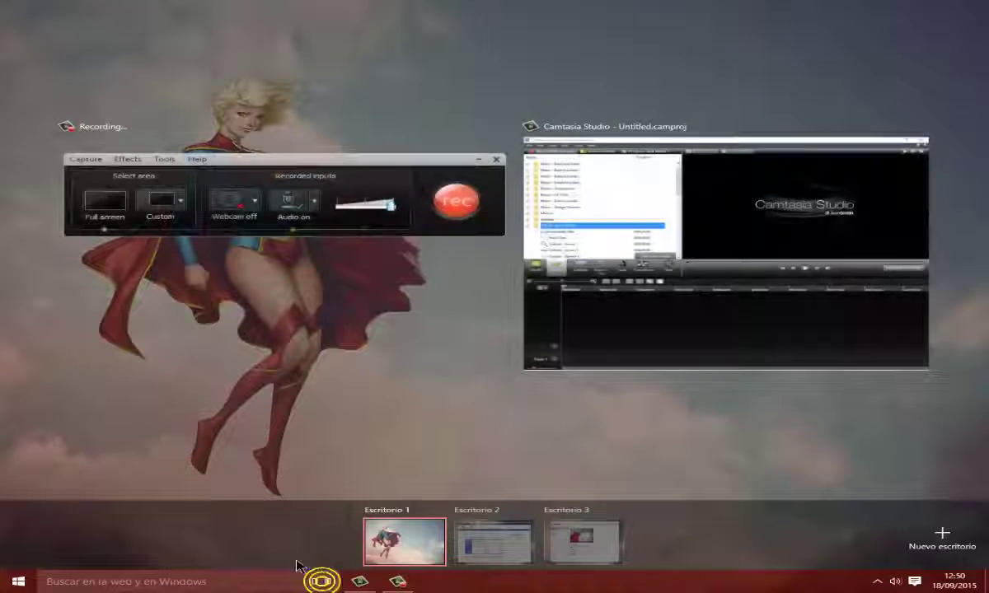
click(491, 551)
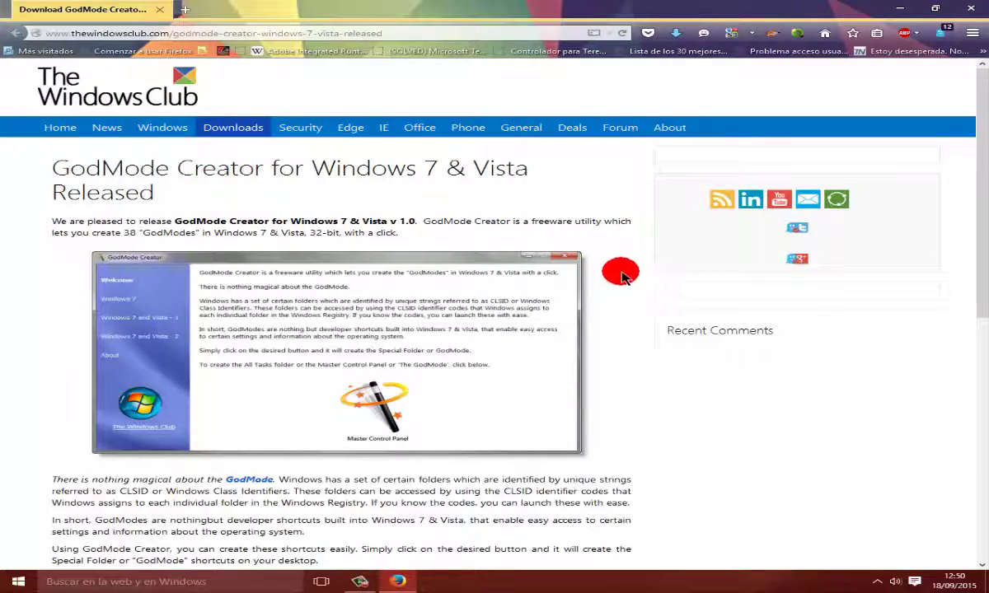
scroll(624, 274, down, 5)
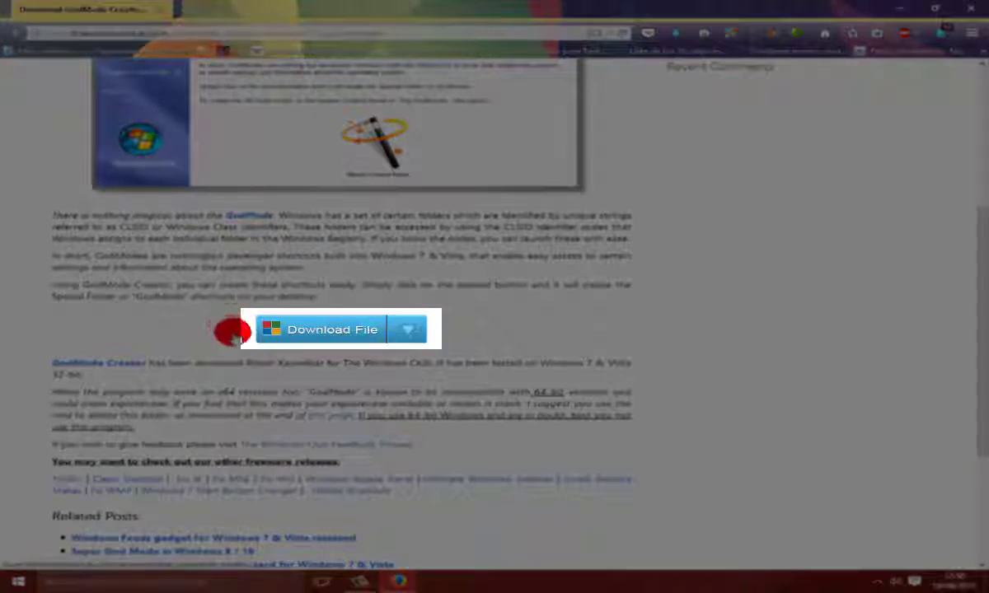
click(323, 330)
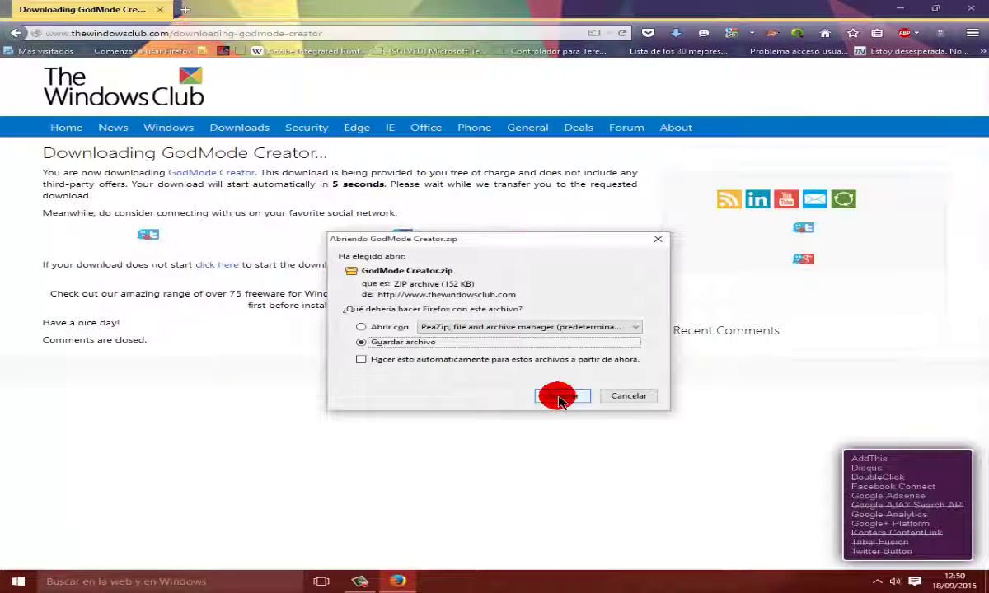
click(561, 398)
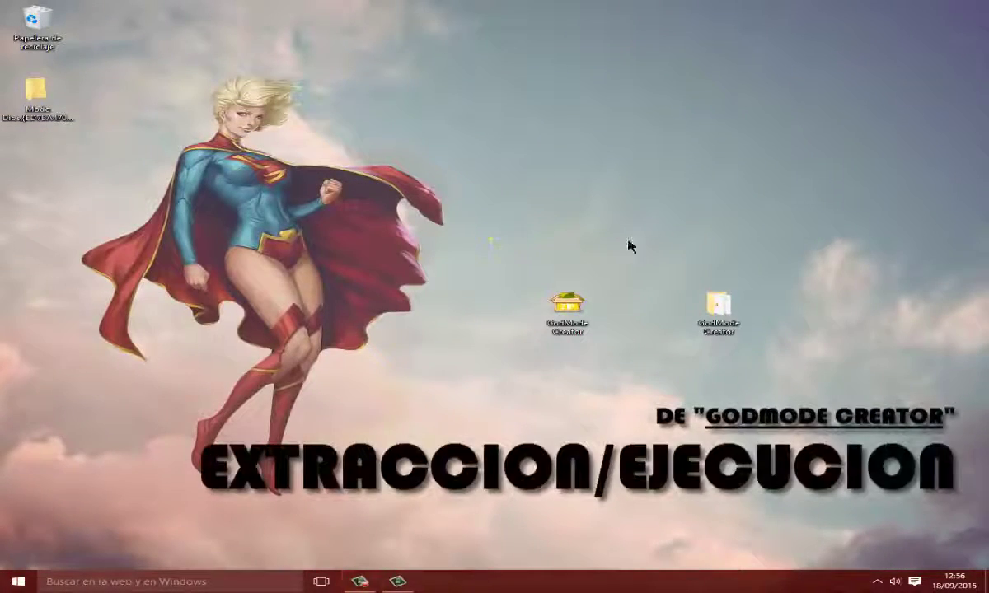
- Run the GodMode Creator application as administrator from the extracted GodMode Creator folder on the desktop
click(640, 366)
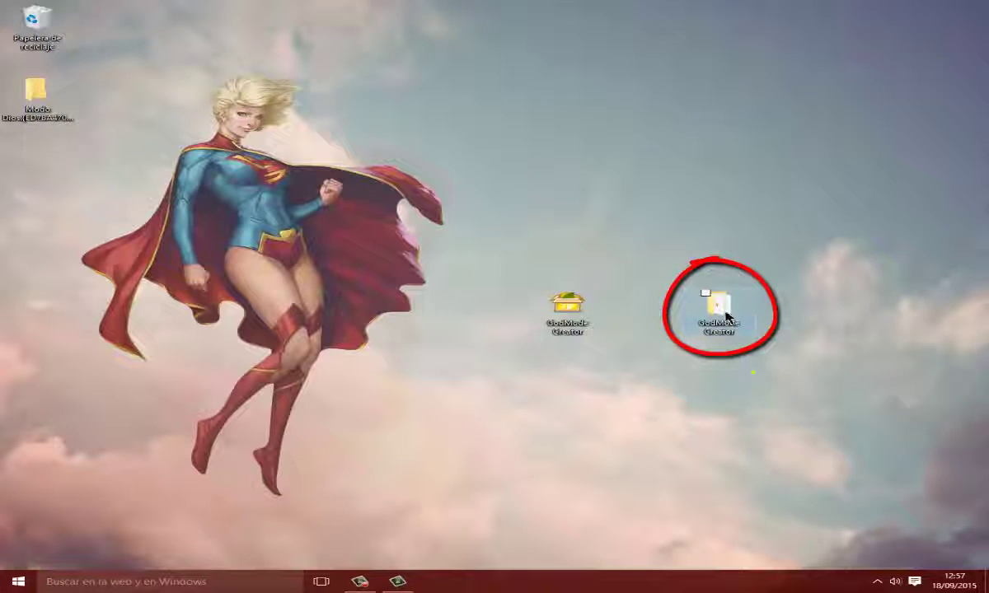
double_click(718, 310)
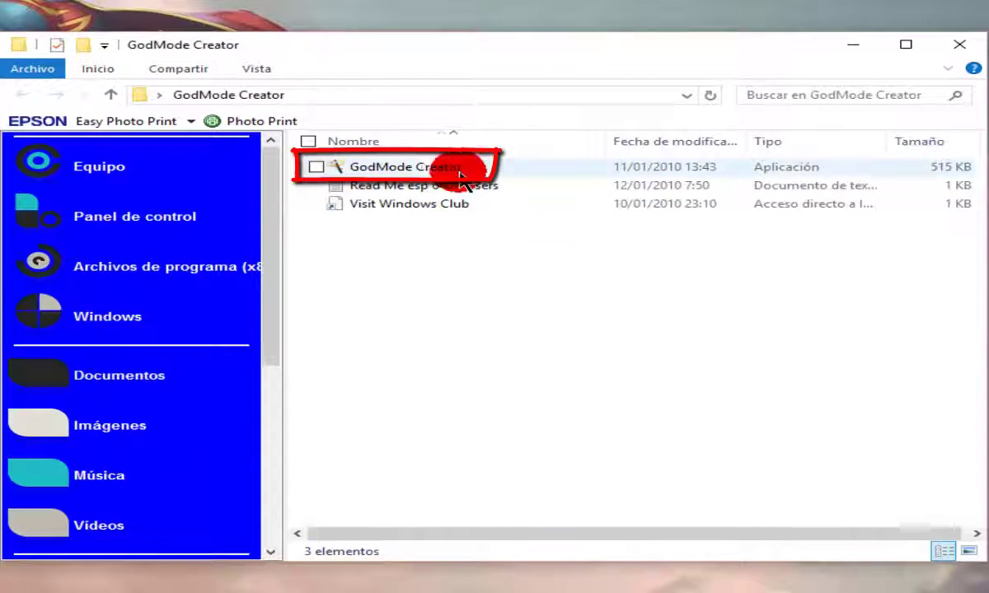
mouse_move(422, 171)
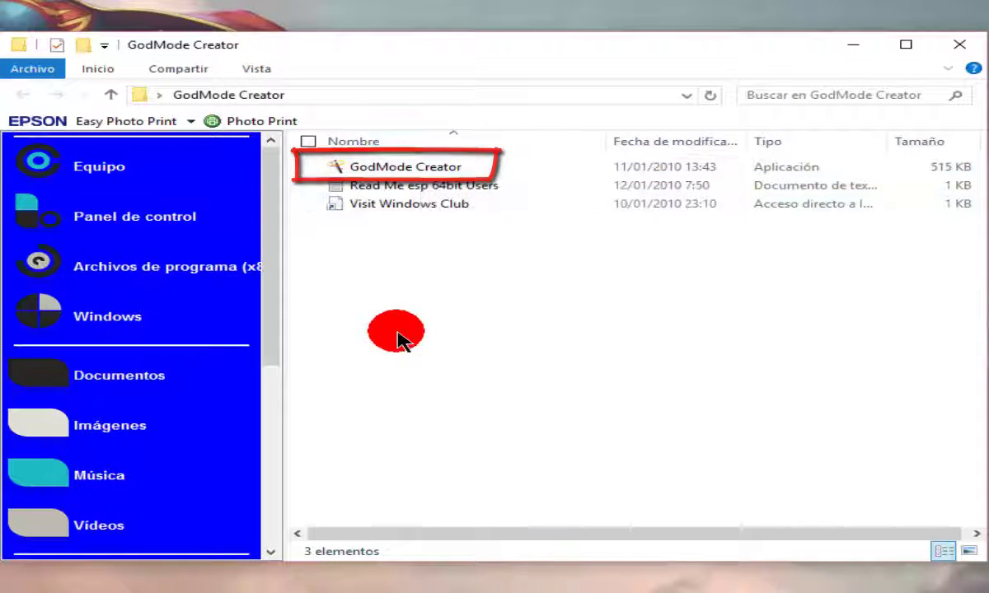
click(384, 172)
right_click(384, 170)
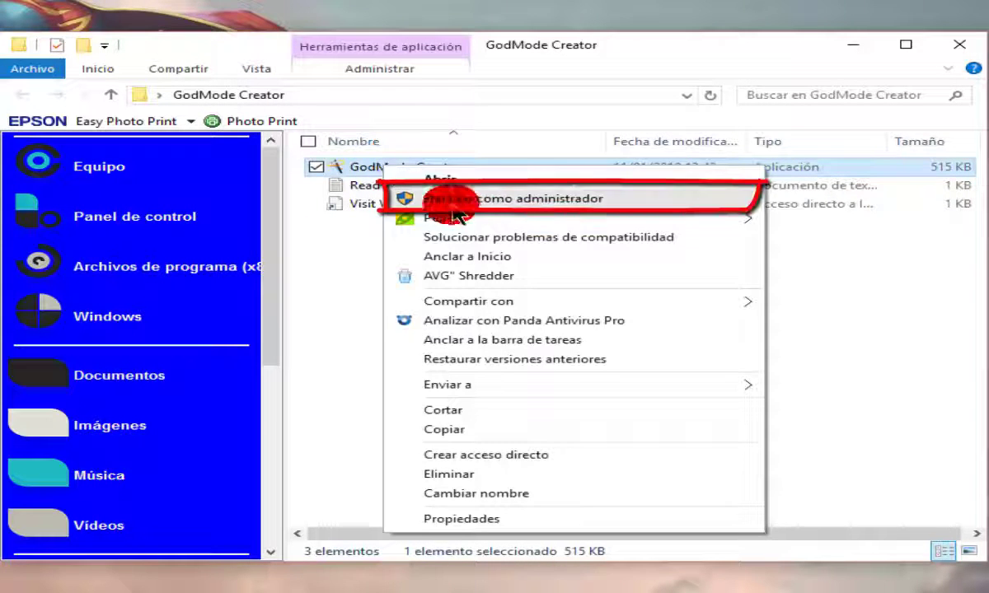
click(486, 202)
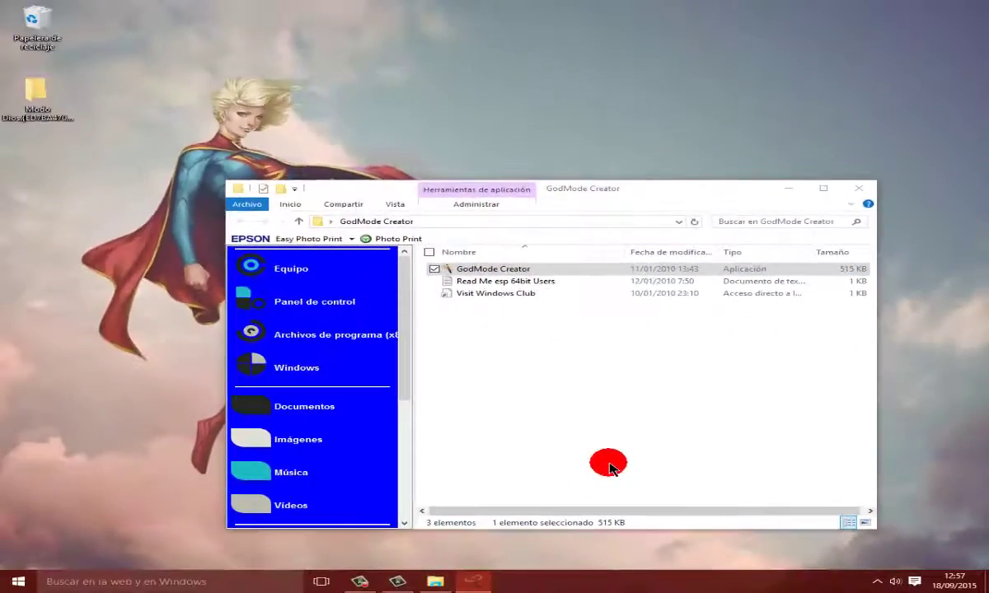
- Minimize the folder window, move GodMode Creator to mid-screen and create the Master Control Panel shortcut
click(789, 192)
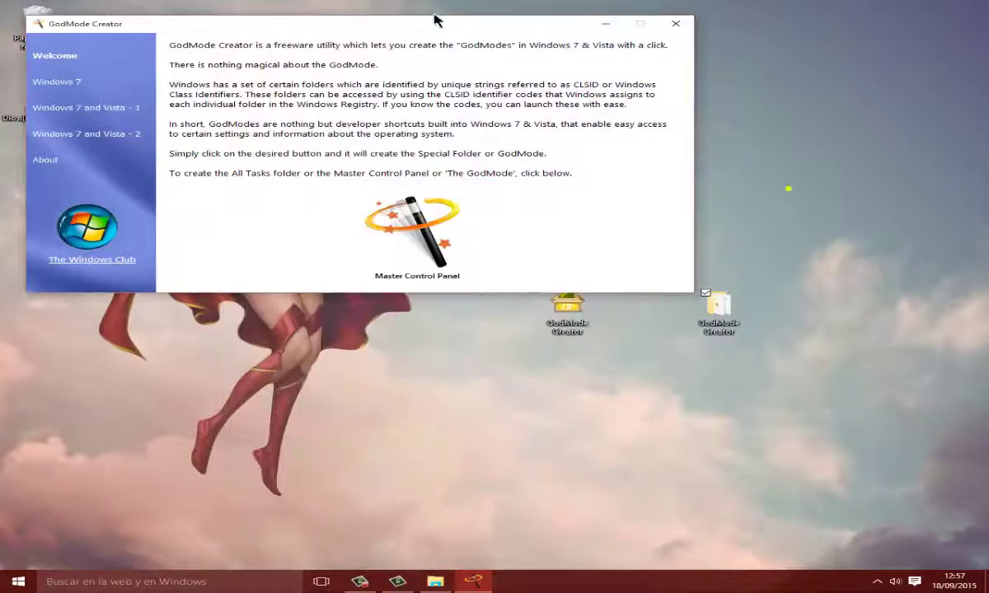
drag(416, 20, 571, 132)
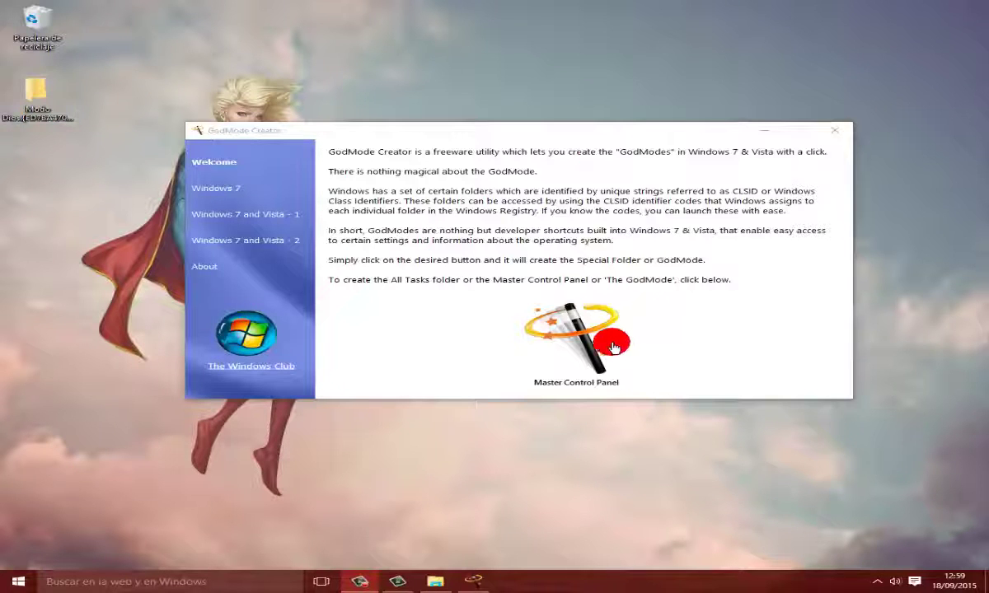
click(585, 341)
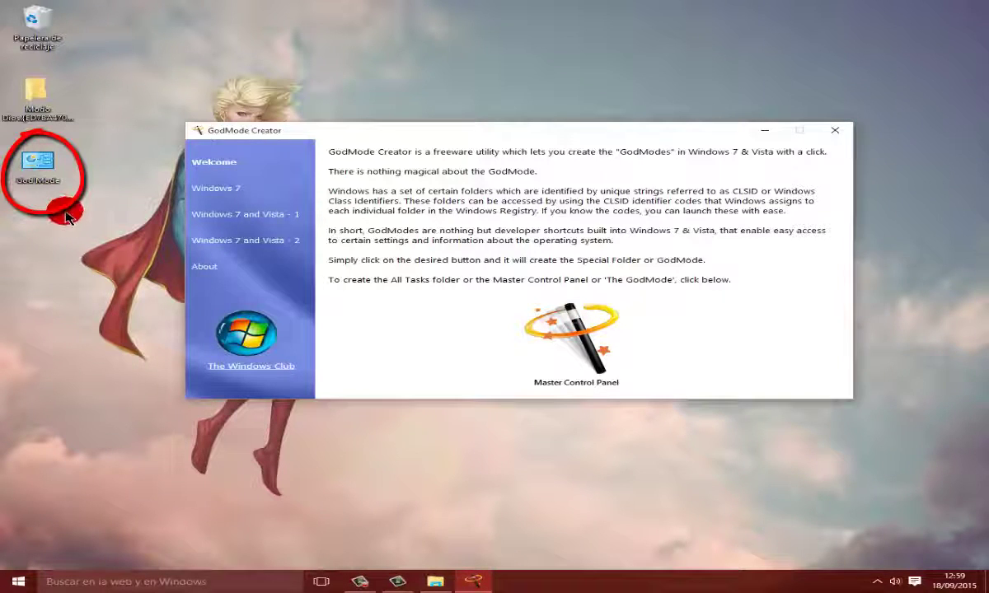
- Open the new God Mode item on the desktop and maximize its window
click(35, 175)
double_click(38, 168)
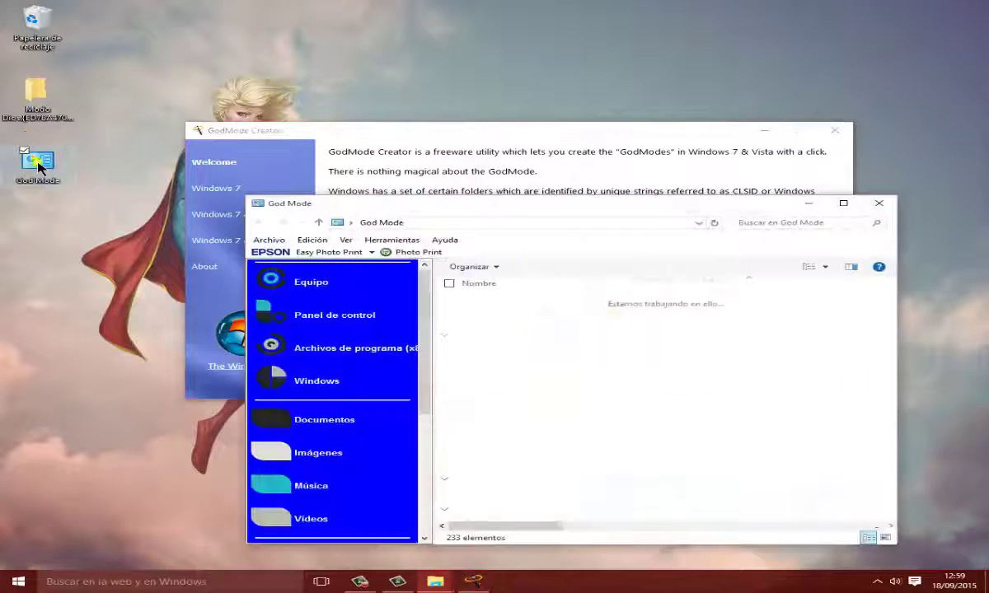
click(612, 215)
mouse_move(612, 215)
mouse_down()
mouse_move(557, 121)
mouse_move(570, 107)
mouse_up()
click(722, 198)
click(788, 104)
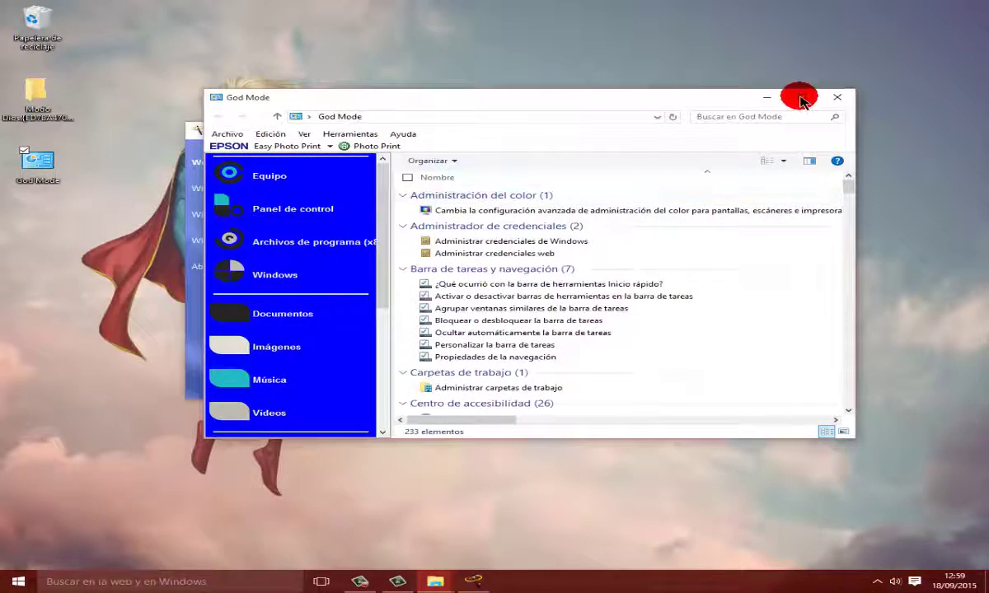
- Open "Dejar que Windows sugiera la configuración de Accesibilidad" from the Centro de accesibilidad group
scroll(401, 247, down, 1)
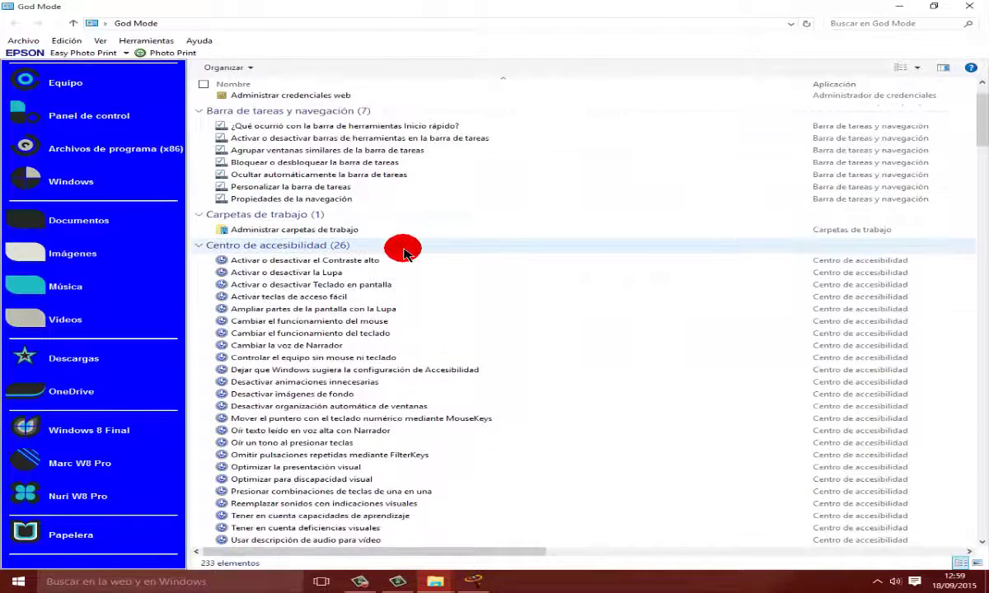
scroll(402, 256, down, 2)
click(283, 293)
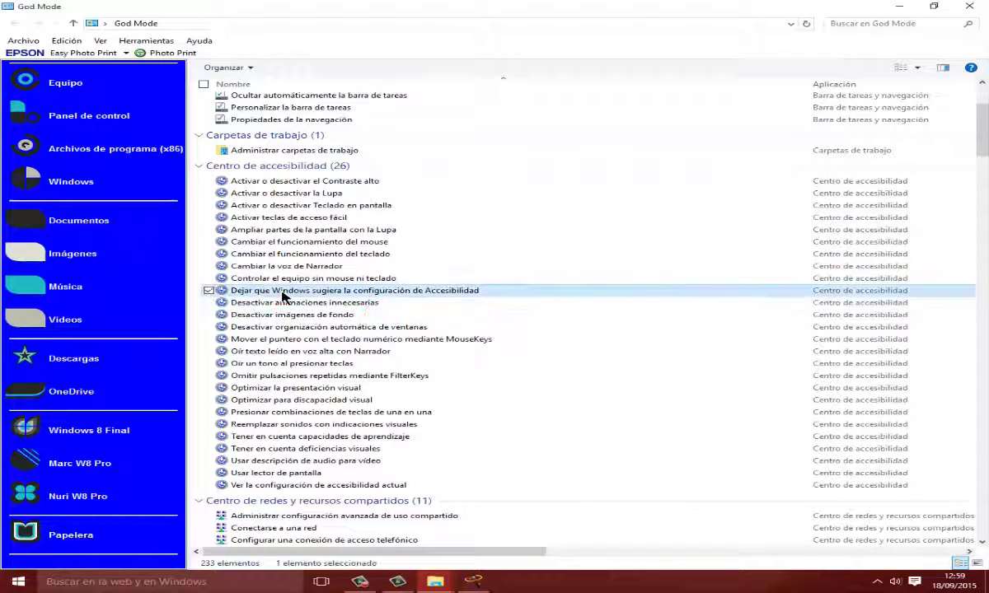
double_click(282, 291)
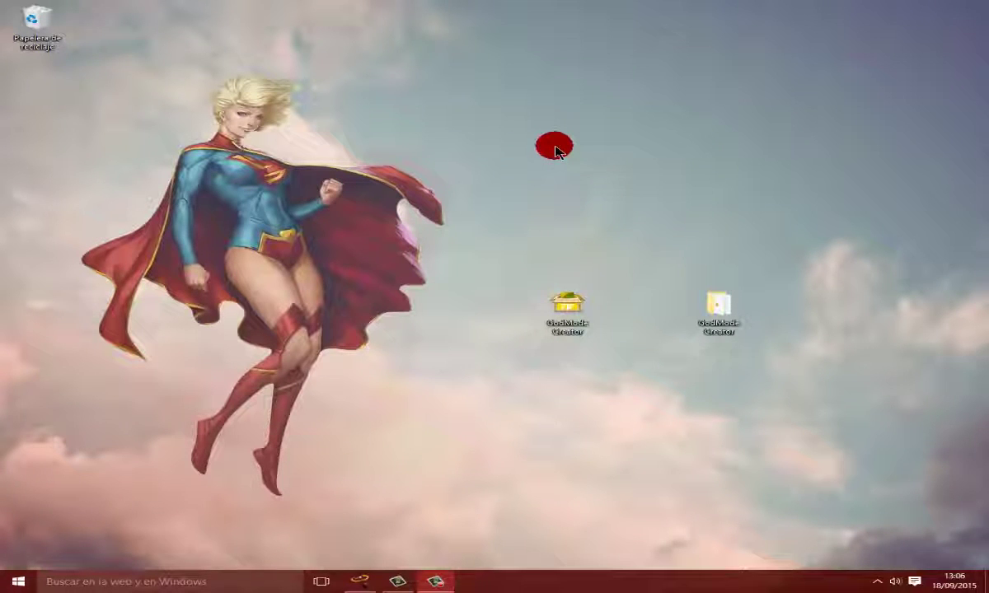
- Create a new folder on the desktop and name it with the copied Modo Dios GodMode string
right_click(554, 134)
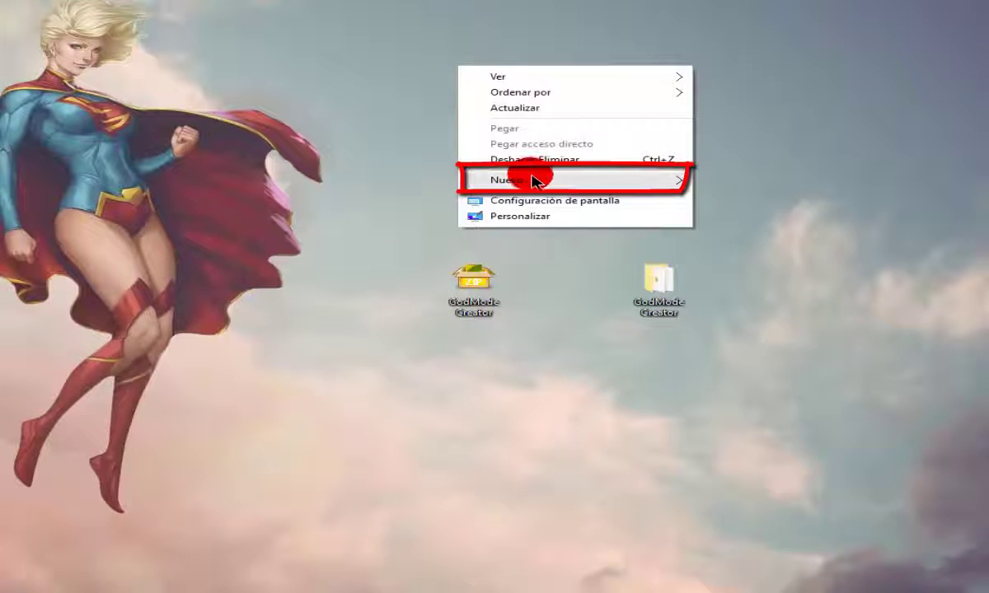
mouse_move(535, 181)
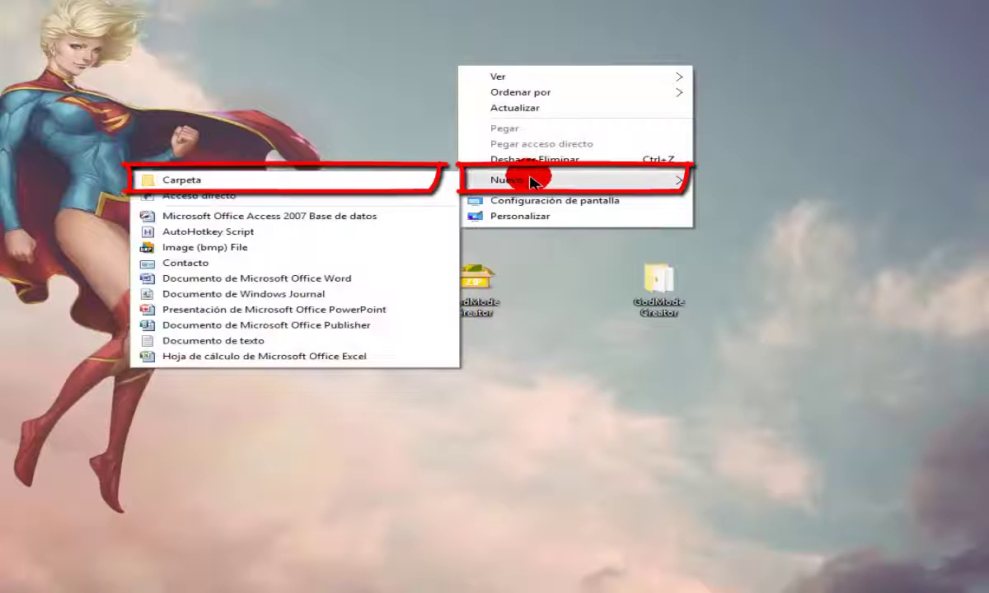
click(394, 175)
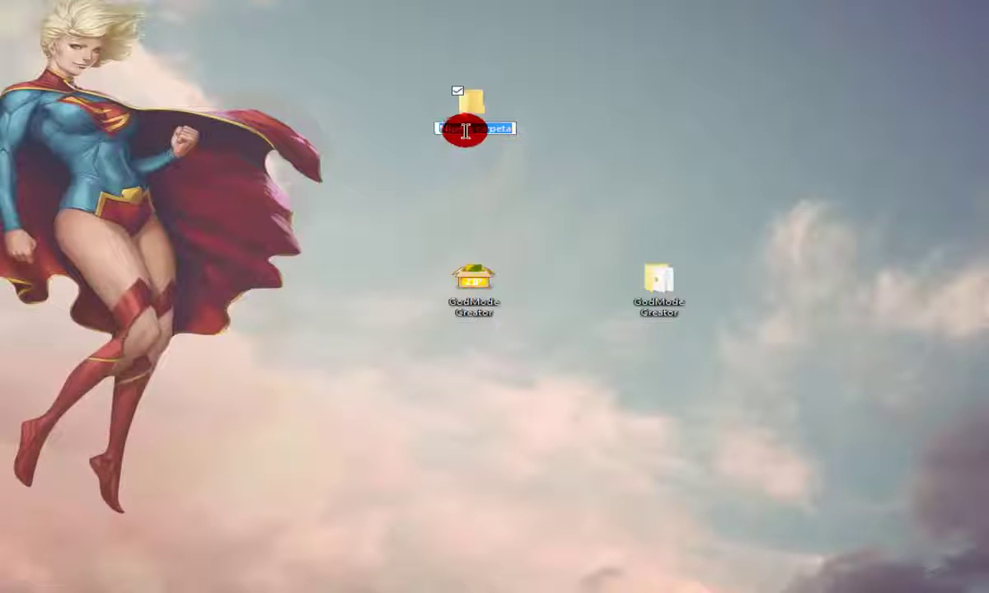
right_click(463, 127)
click(511, 188)
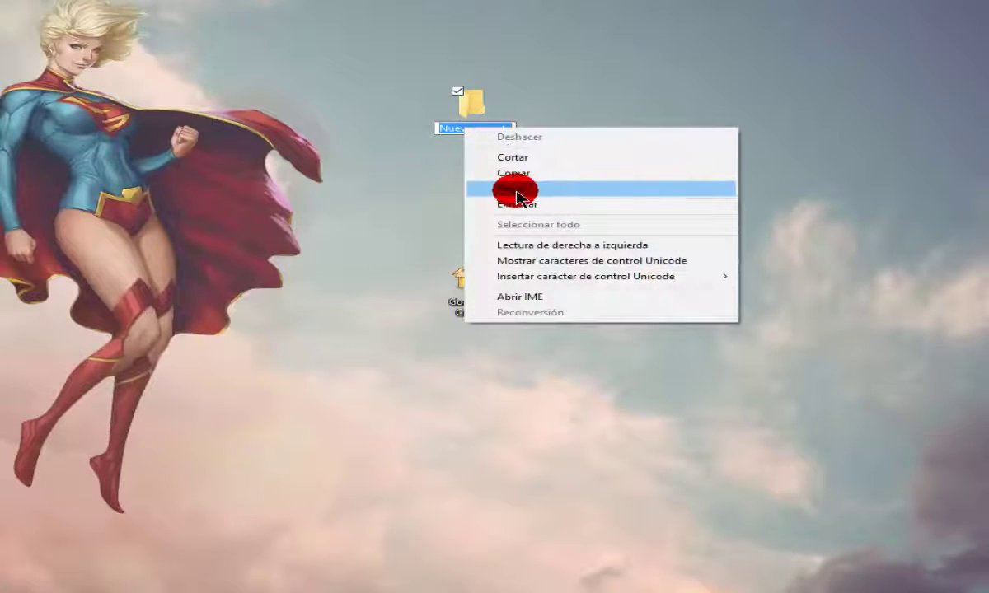
key(Return)
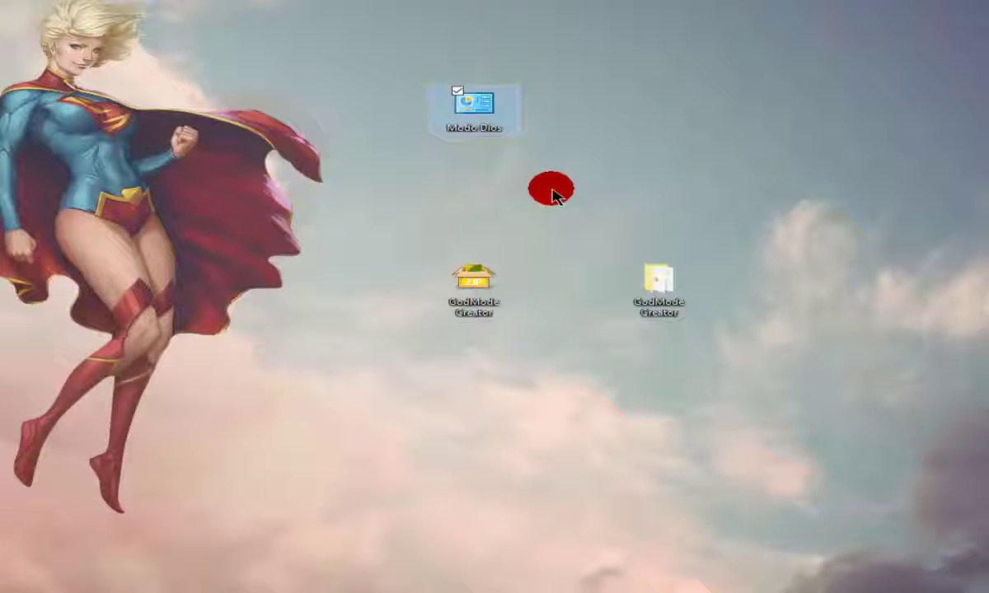
- Open the Modo Dios item on the desktop and move its window toward the middle of the screen
click(466, 97)
click(476, 108)
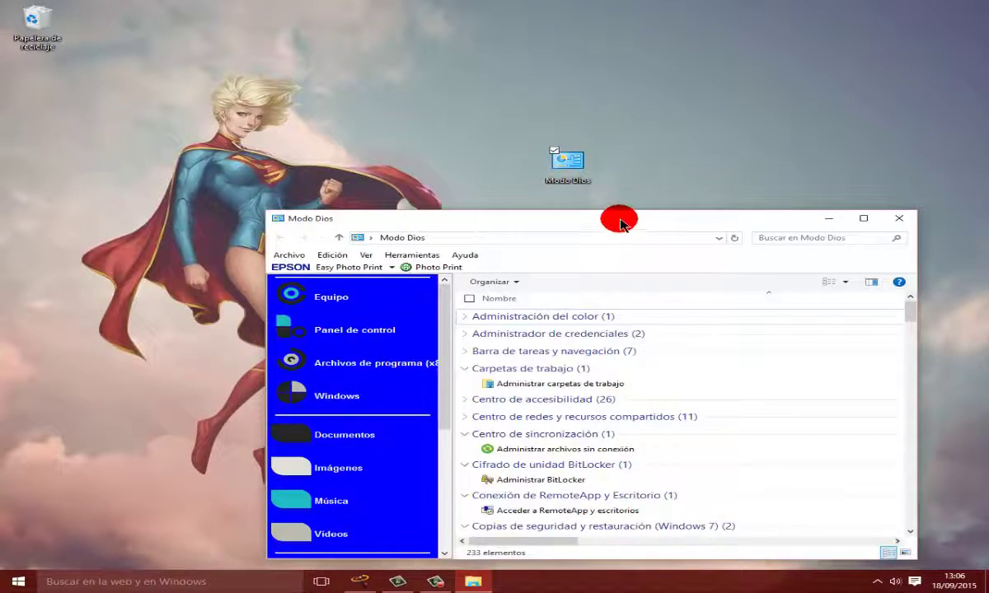
drag(622, 219, 552, 150)
- Collapse the Cifrado de unidad BitLocker group and view Administrar carpetas de trabajo, closing the window when done
scroll(550, 301, down, 1)
click(550, 300)
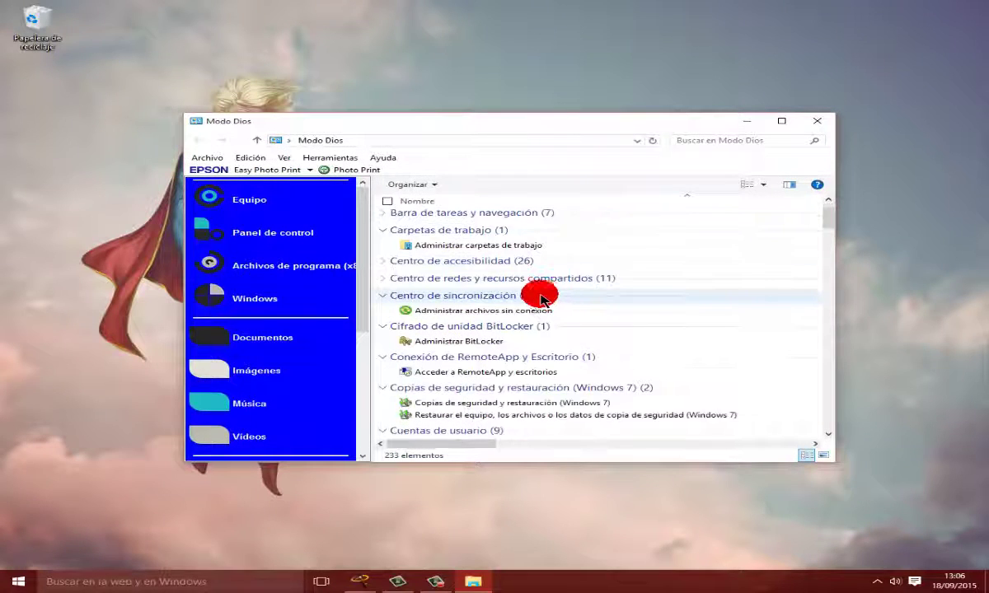
click(397, 326)
click(385, 327)
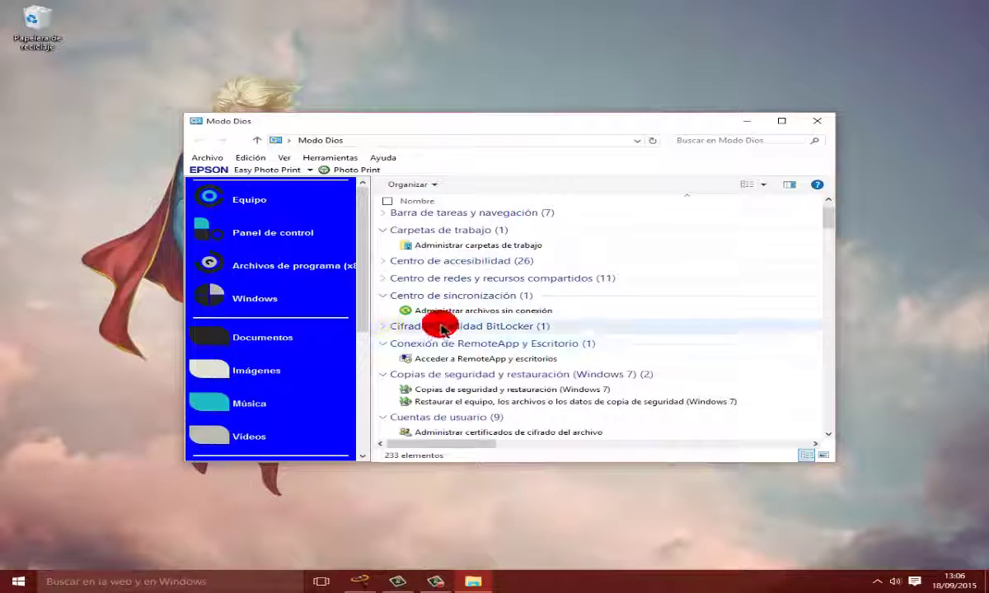
double_click(476, 247)
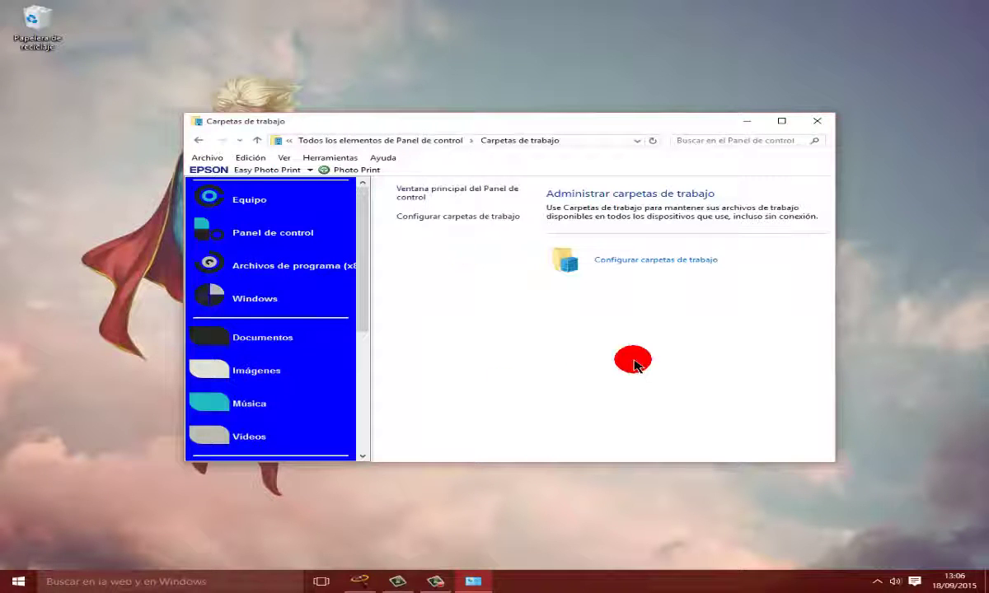
click(819, 123)
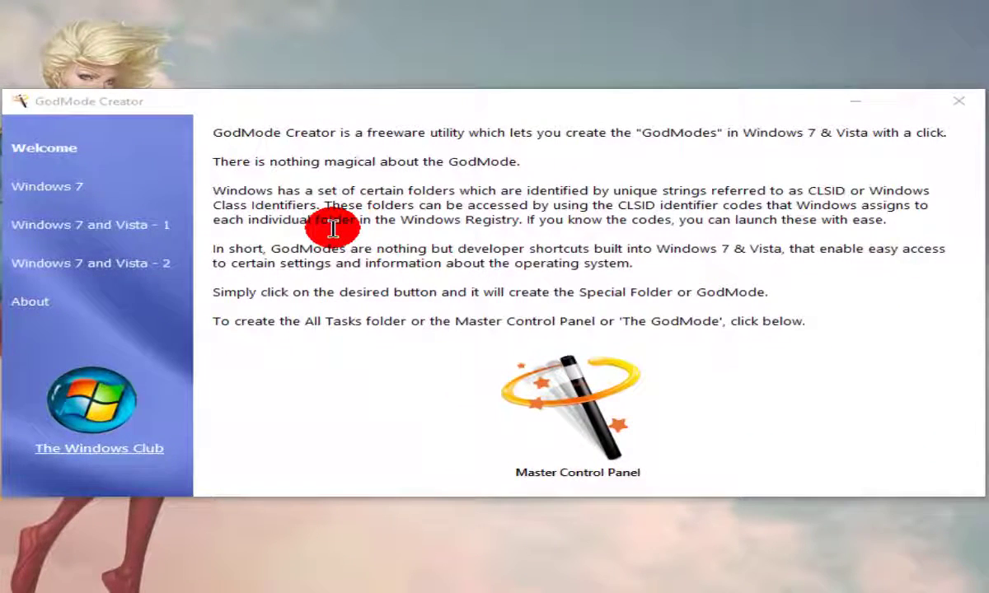
- View the shortcuts offered on GodMode Creator's Windows 7 and Windows 7 and Vista - 1 pages
click(49, 190)
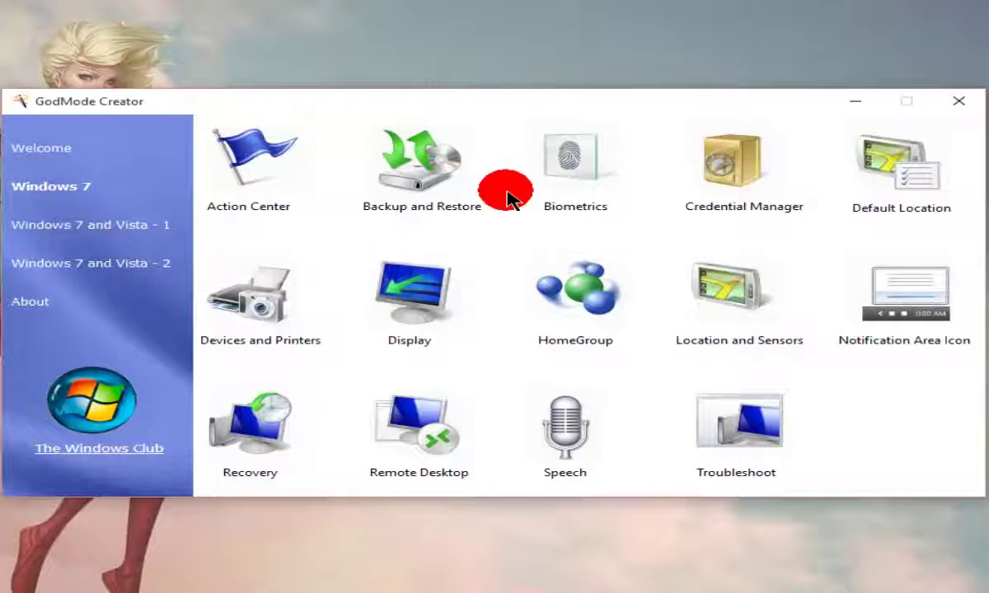
click(39, 225)
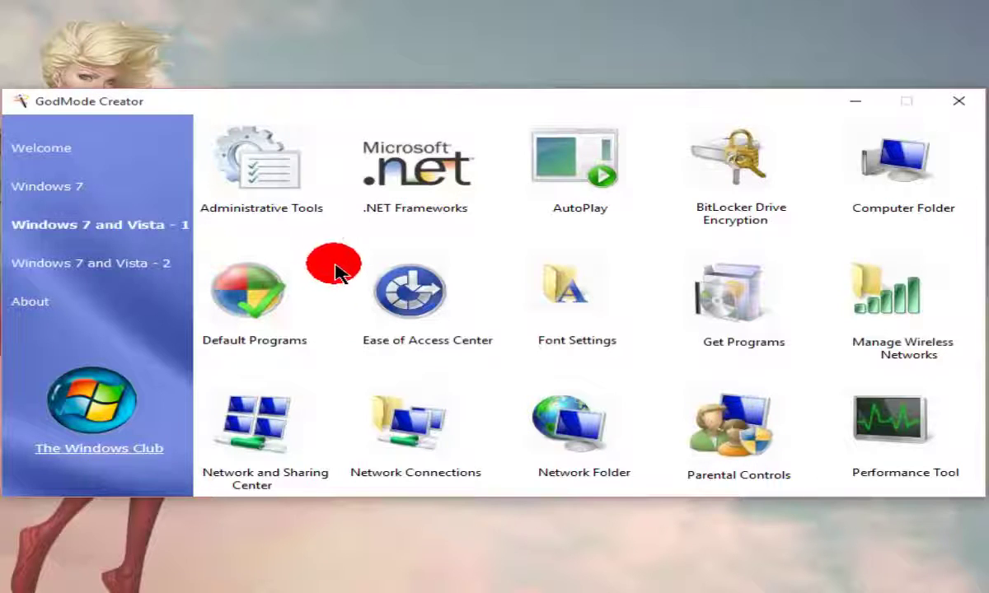
- Create a Windows Firewall desktop shortcut from the Windows 7 and Vista - 2 page, and open it to view its settings before minimizing the window
click(70, 265)
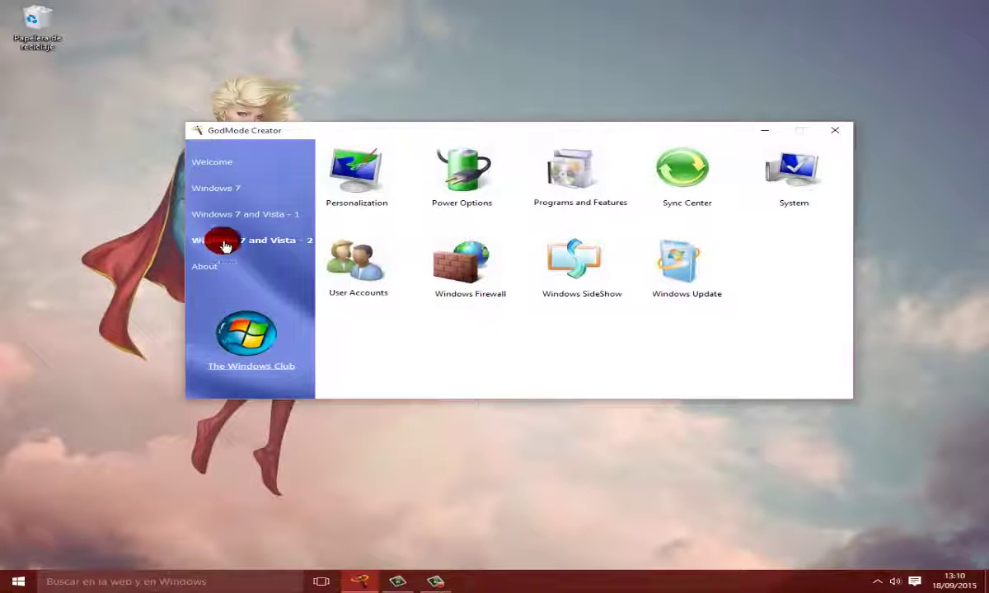
click(467, 268)
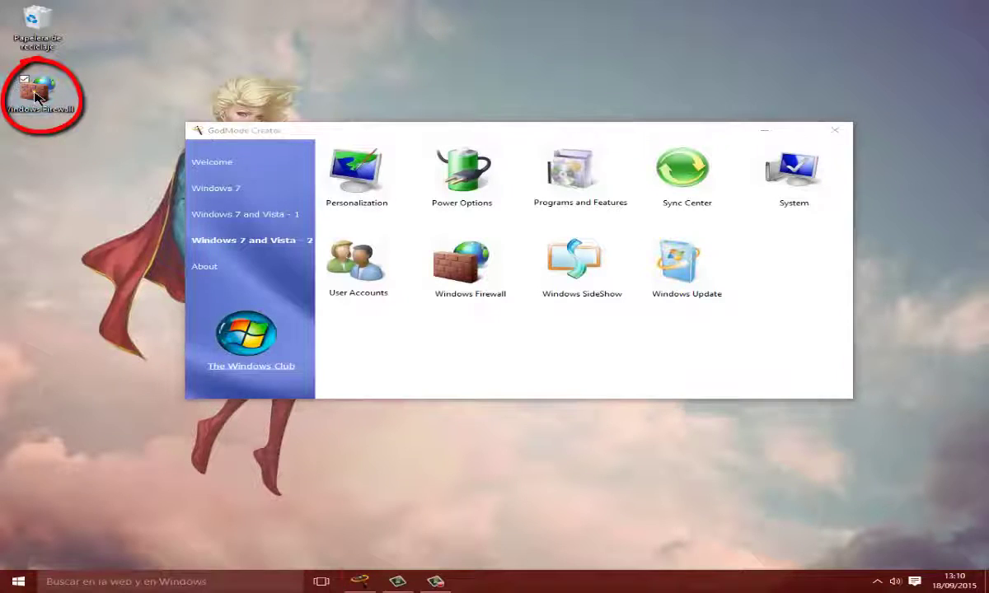
double_click(37, 95)
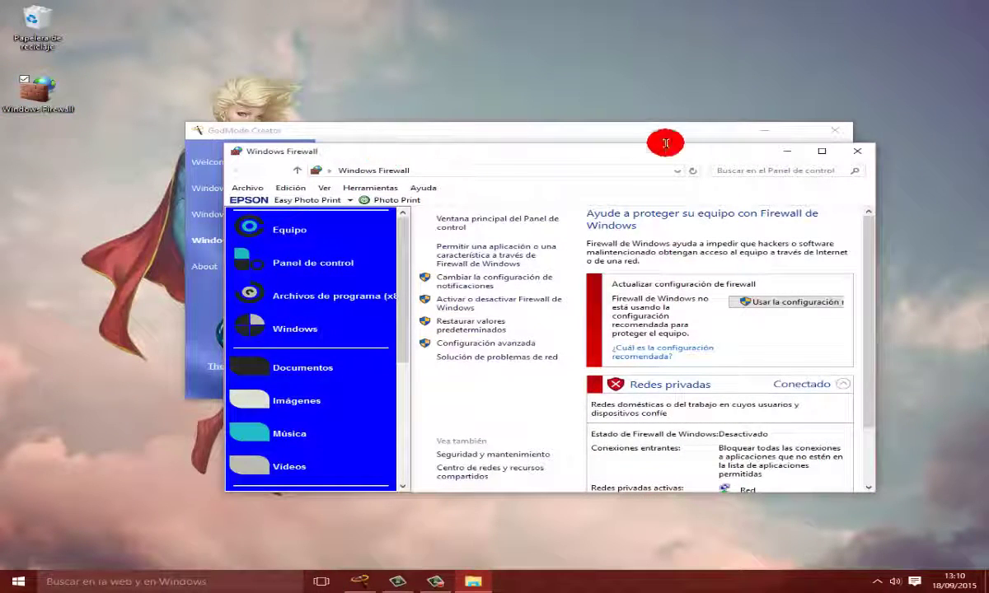
drag(665, 153, 673, 42)
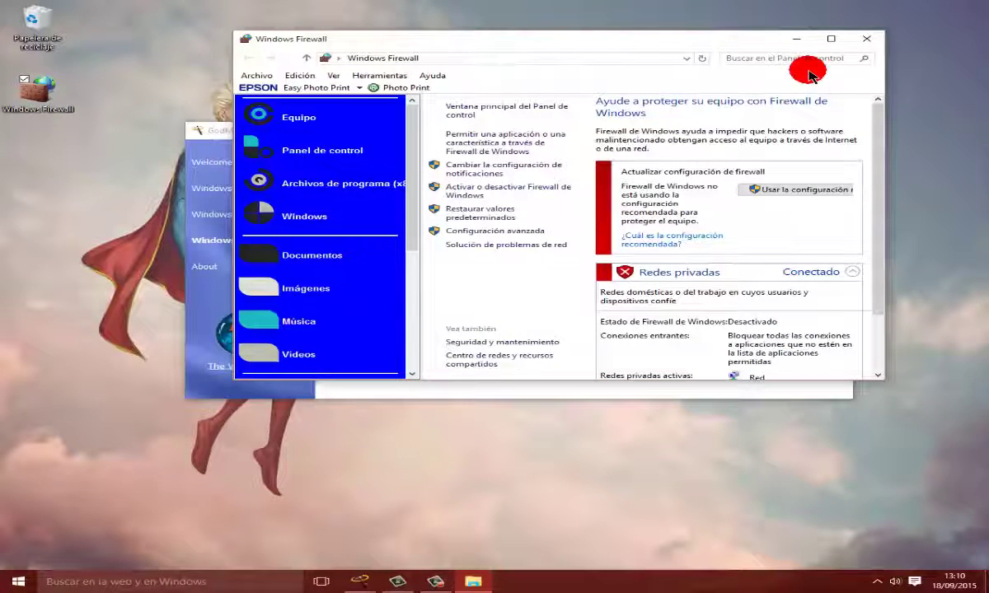
click(793, 39)
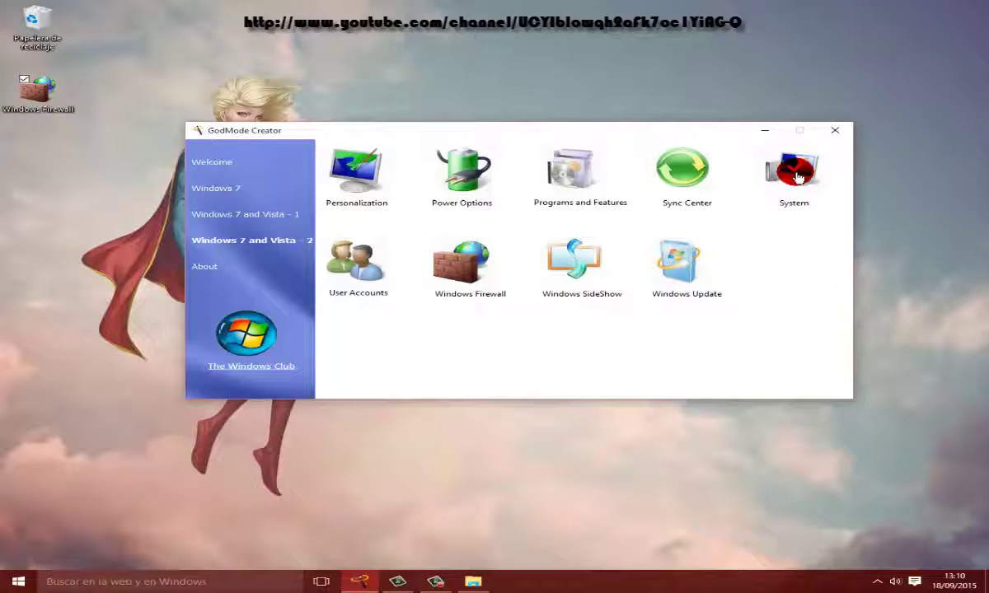
- Create a System shortcut on the desktop with GodMode Creator and view the system information it opens, minimizing that window when done
drag(797, 177, 31, 159)
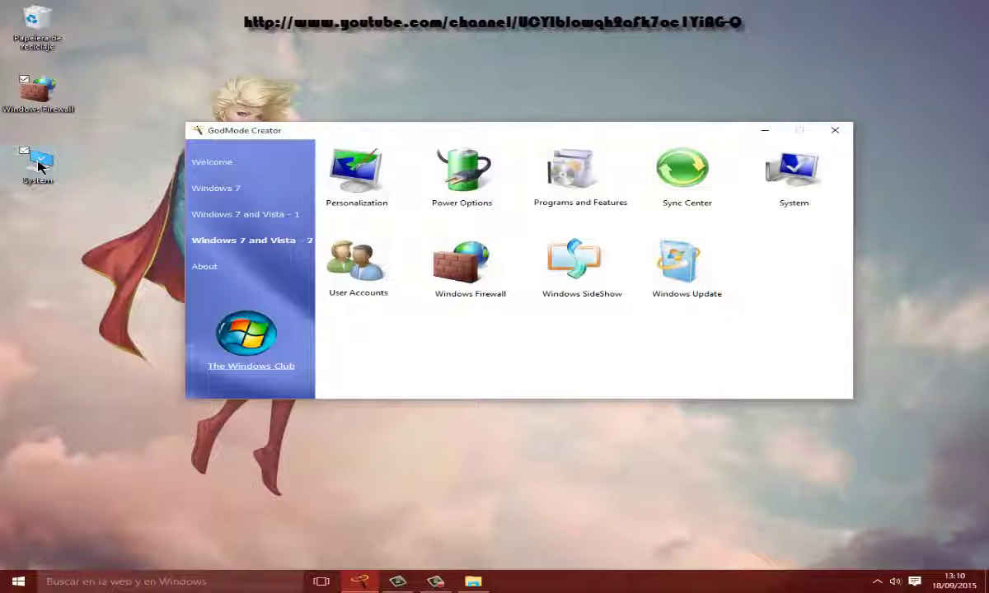
double_click(38, 166)
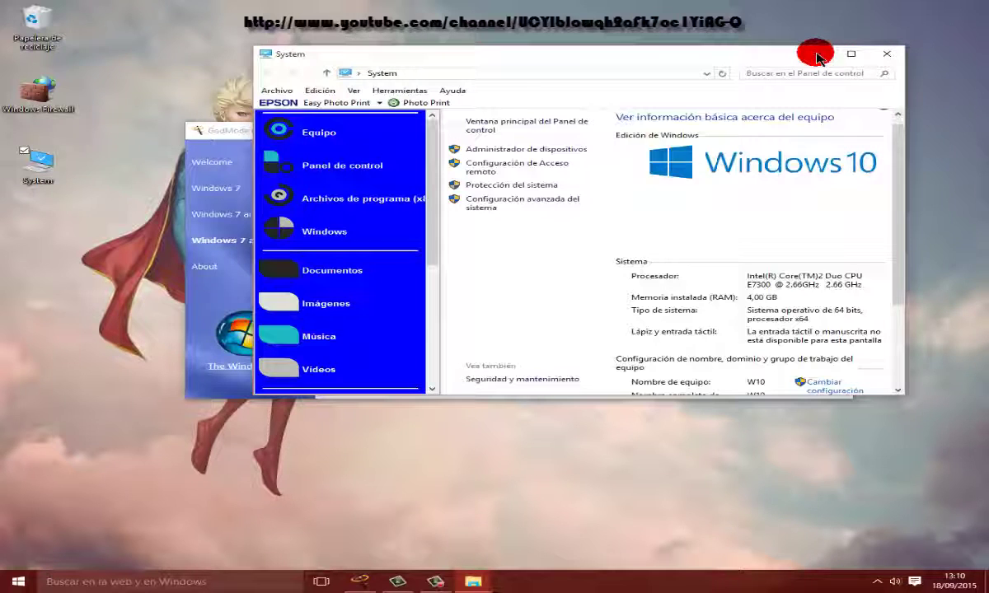
click(815, 54)
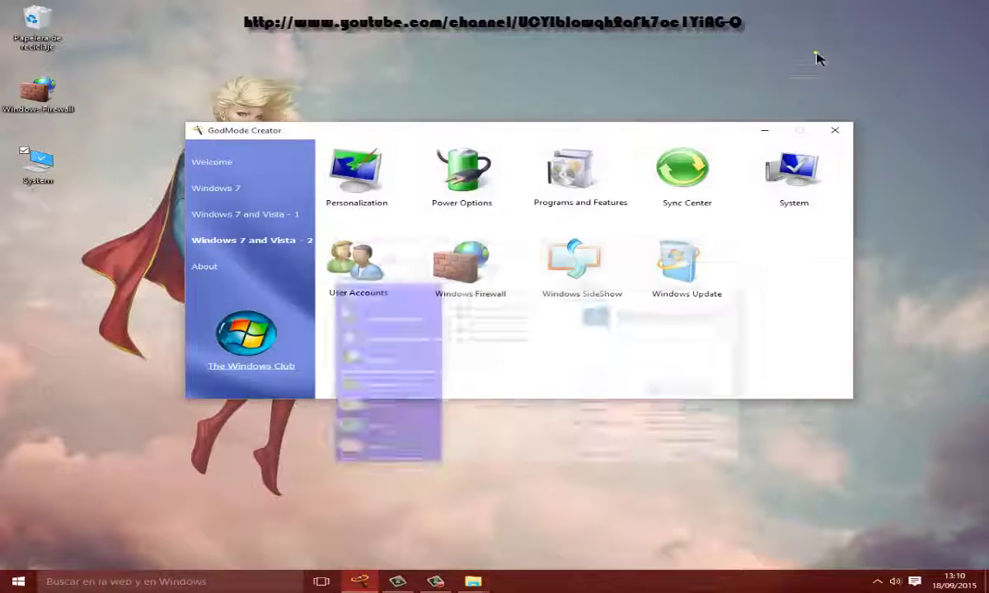
- View the shortcuts on the Windows 7 and Vista - 1 page again and minimize GodMode Creator
click(255, 216)
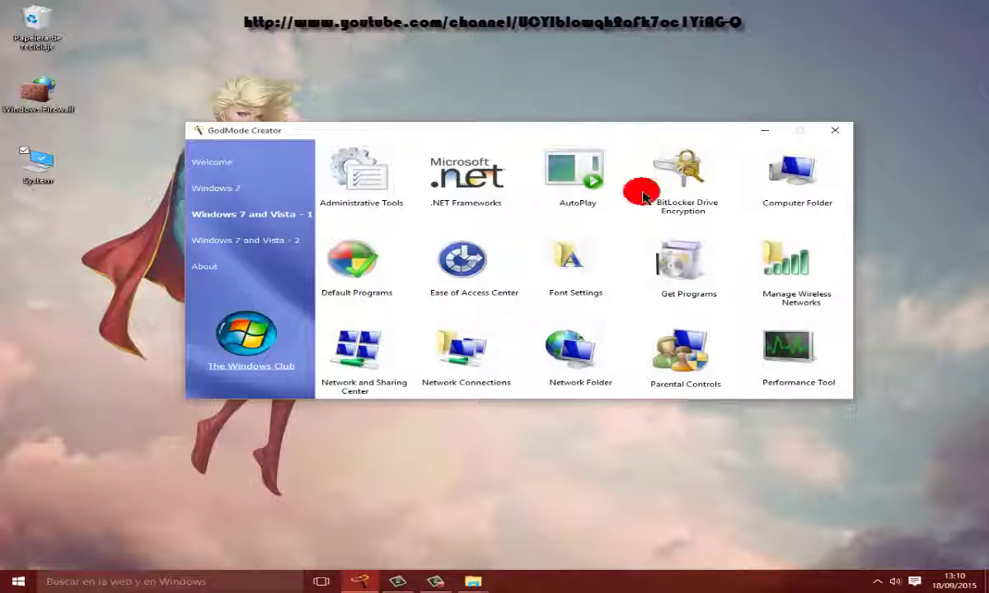
click(761, 130)
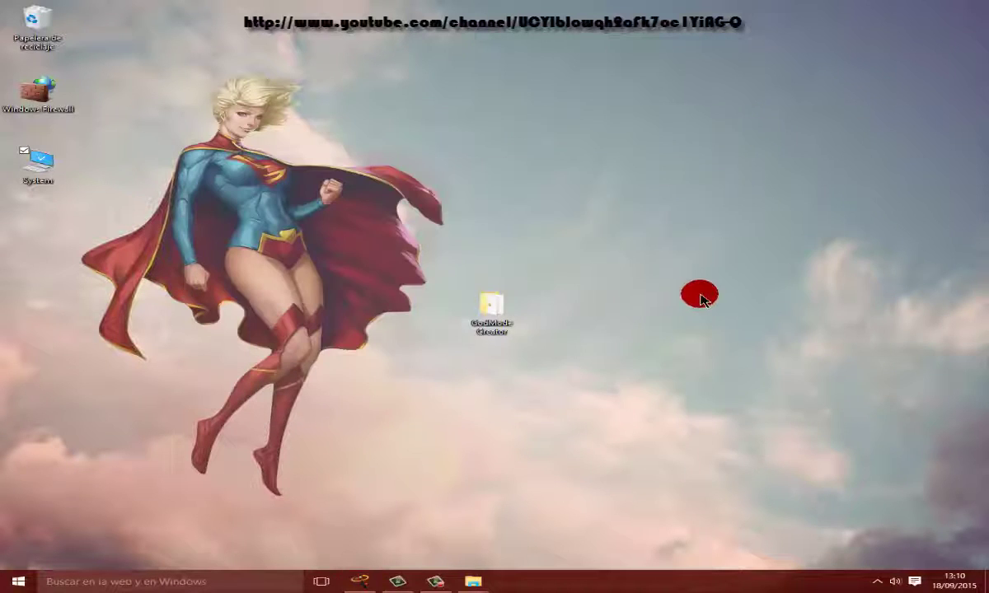